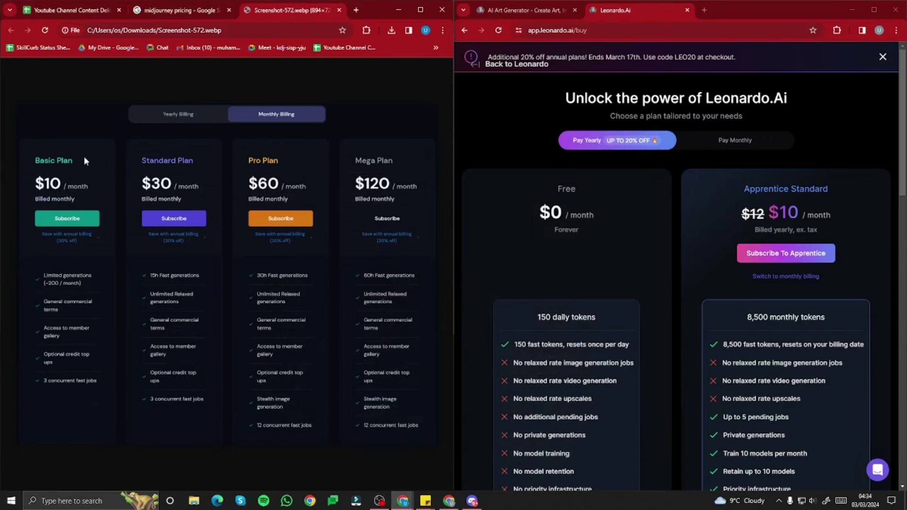
# Step: Examine the Leonardo.Ai Free, Apprentice, Artisan and Maestro plans, comparing prices and features with Midjourney's monthly plans
pyautogui.scroll(-15, 718, 274)
pyautogui.scroll(15, 719, 274)
pyautogui.scroll(-2, 660, 216)
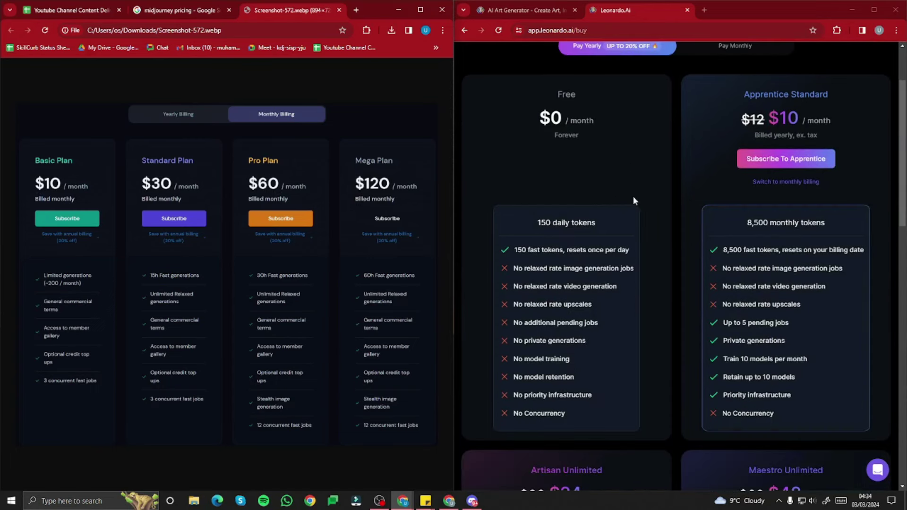
pyautogui.scroll(2, 633, 217)
pyautogui.scroll(-3, 584, 278)
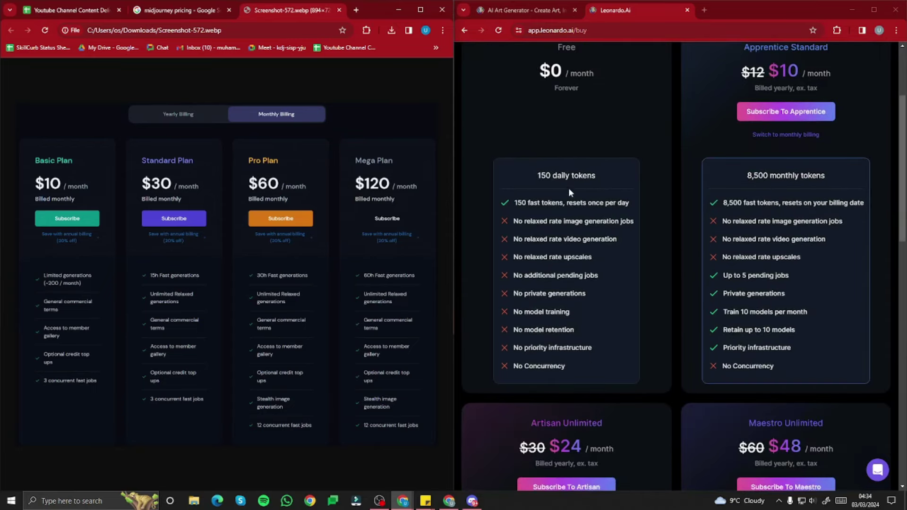
pyautogui.scroll(2, 567, 186)
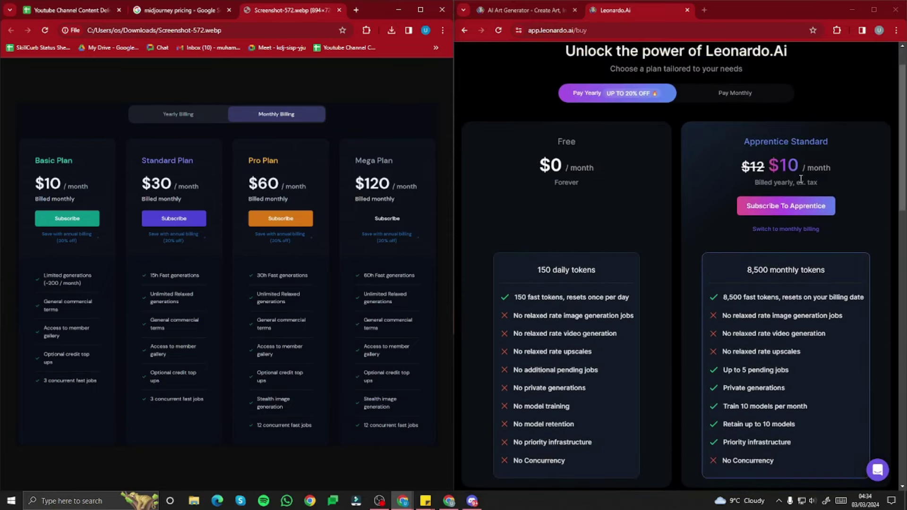
pyautogui.scroll(-5, 695, 255)
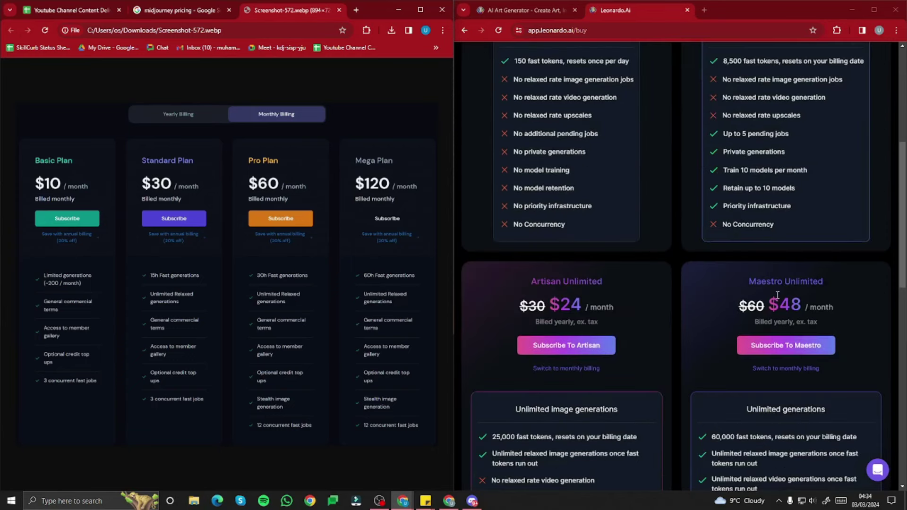
pyautogui.scroll(2, 694, 334)
pyautogui.scroll(4, 694, 334)
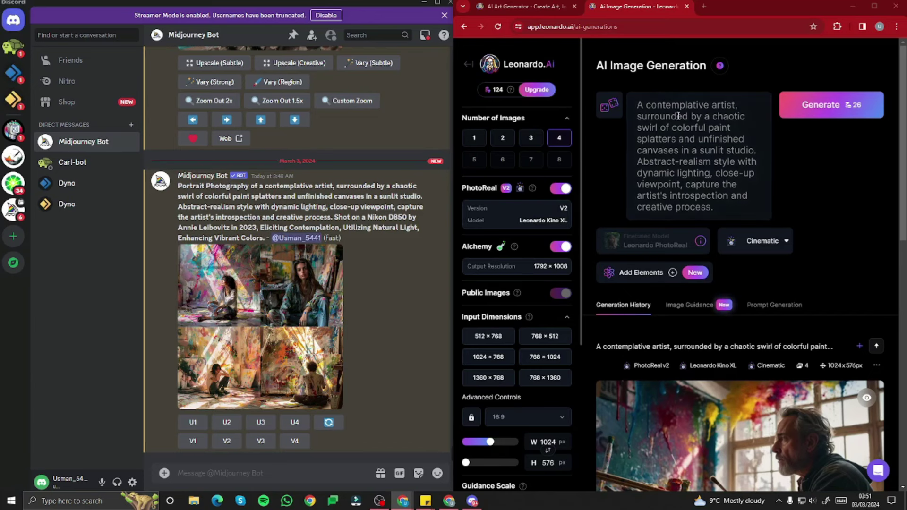
# Step: Switch to the ChatGPT conversation and review the first prompt formula and its example prompts for human portraits, realistic images and landscapes
pyautogui.rightClick(679, 180)
pyautogui.press('Escape')
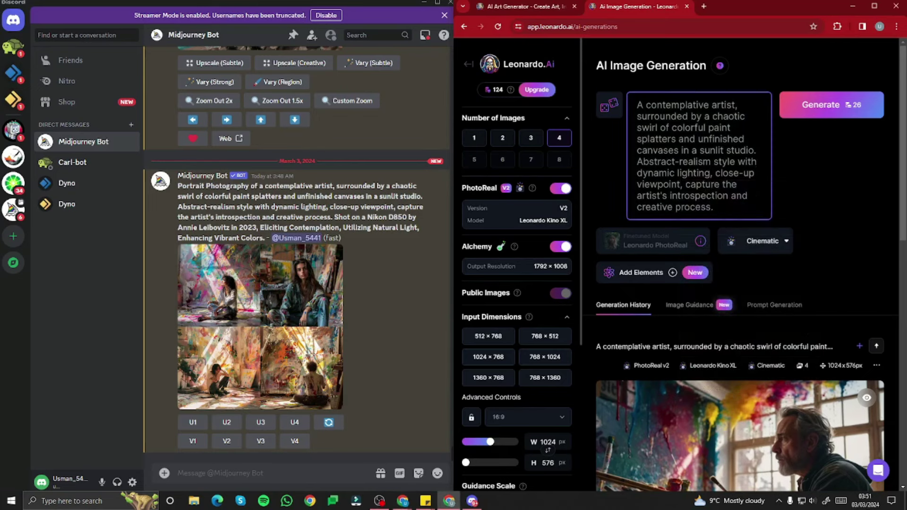
pyautogui.click(402, 501)
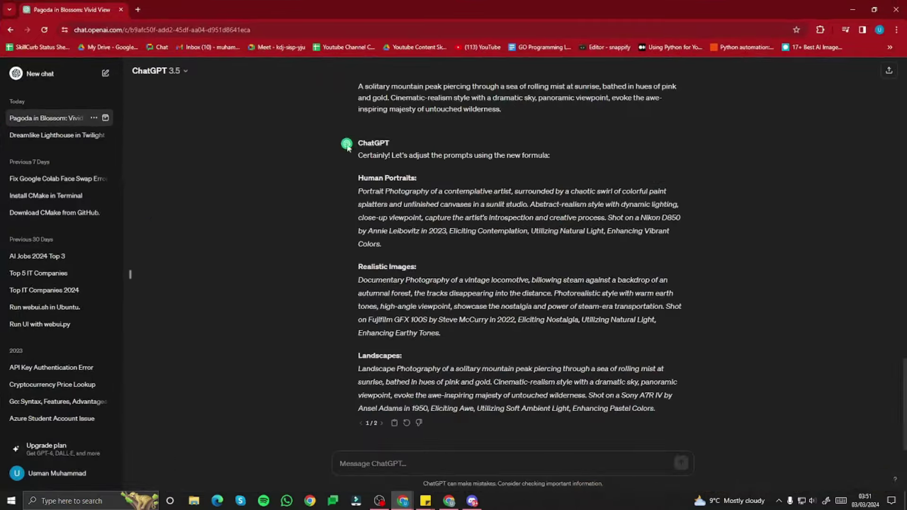
pyautogui.scroll(10, 408, 245)
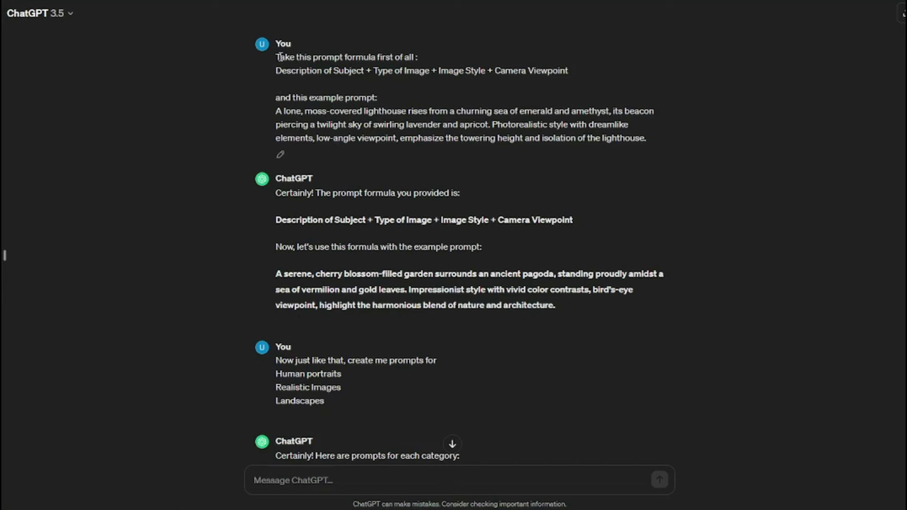
pyautogui.moveTo(279, 70); pyautogui.dragTo(576, 74)
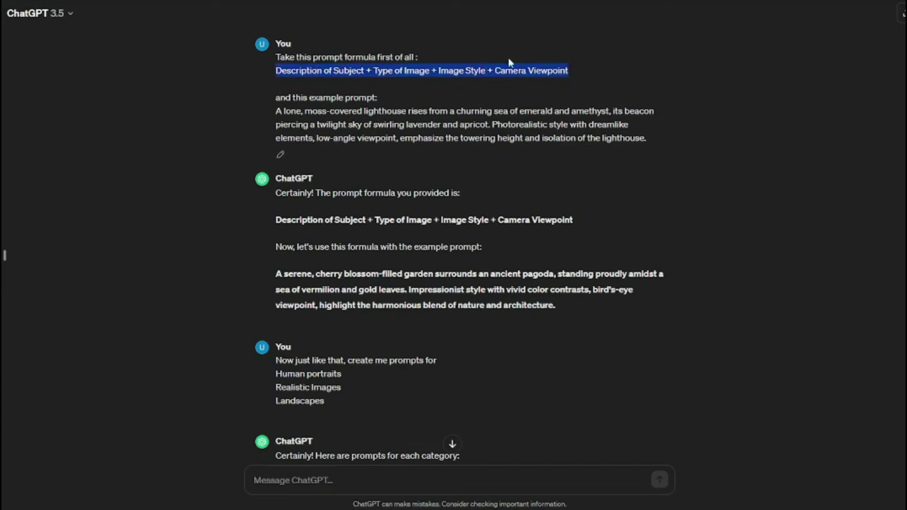
pyautogui.scroll(-7, 320, 182)
pyautogui.moveTo(284, 161); pyautogui.dragTo(412, 301)
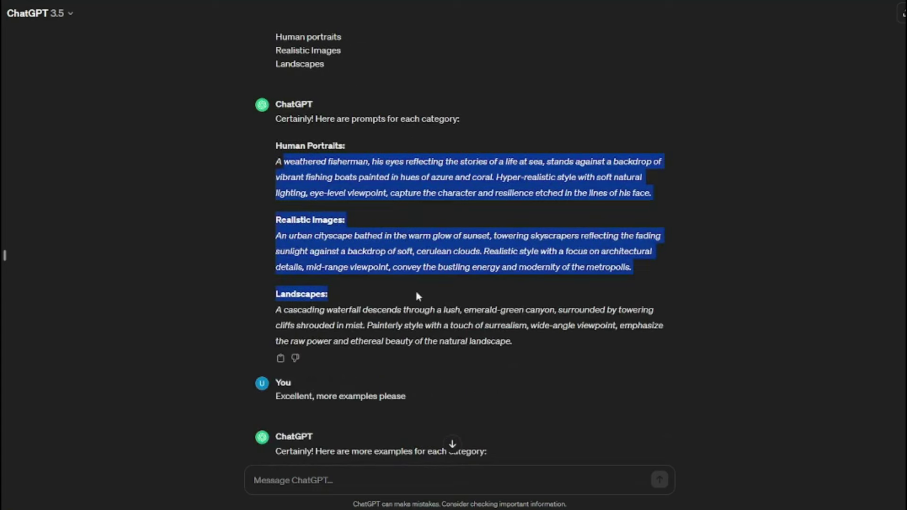
pyautogui.click(432, 283)
pyautogui.scroll(-8, 406, 279)
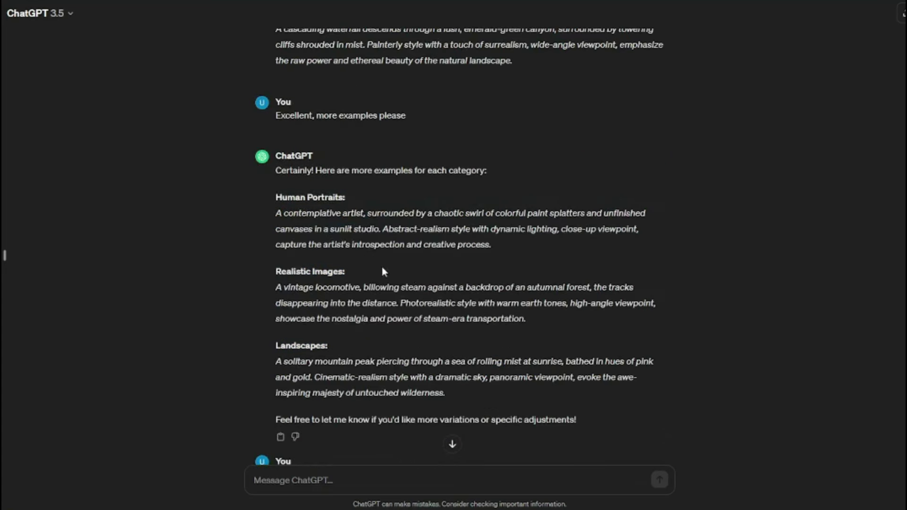
pyautogui.scroll(-2, 417, 287)
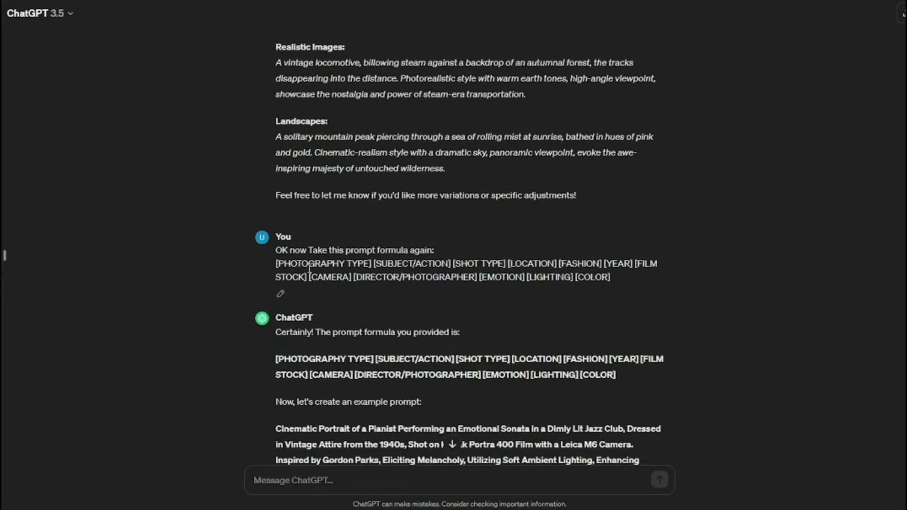
# Step: Review the second, photography-based prompt formula and the adjusted prompts in the chat, comparing them with the earlier examples
pyautogui.moveTo(319, 250); pyautogui.dragTo(611, 283)
pyautogui.scroll(-3, 307, 265)
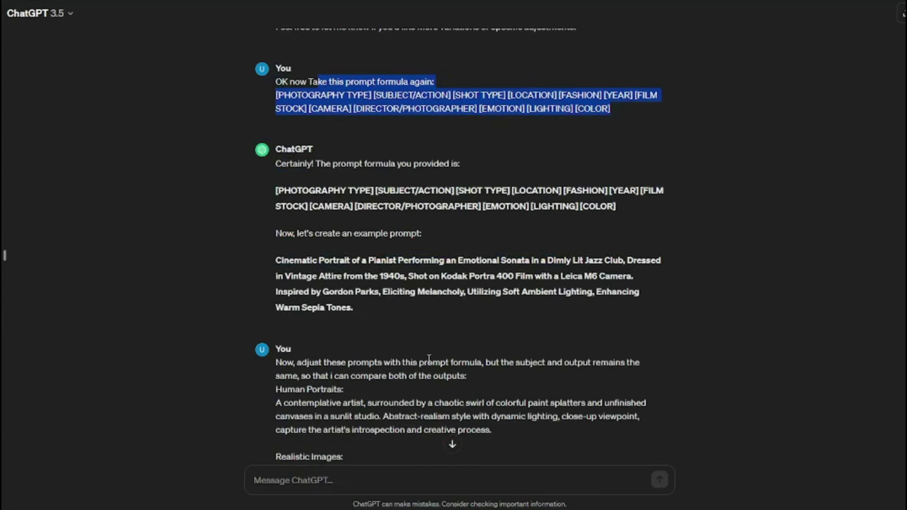
pyautogui.scroll(-1, 384, 219)
pyautogui.moveTo(298, 307); pyautogui.dragTo(598, 320)
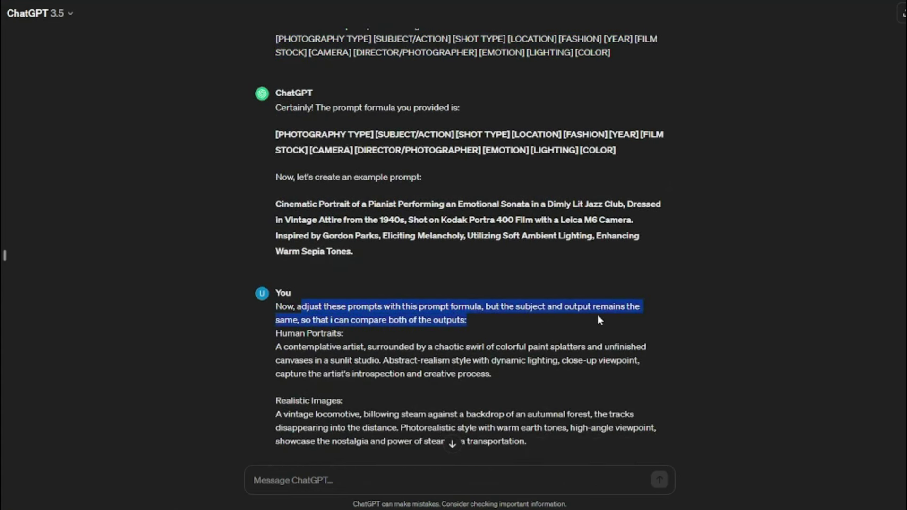
pyautogui.scroll(-8, 329, 226)
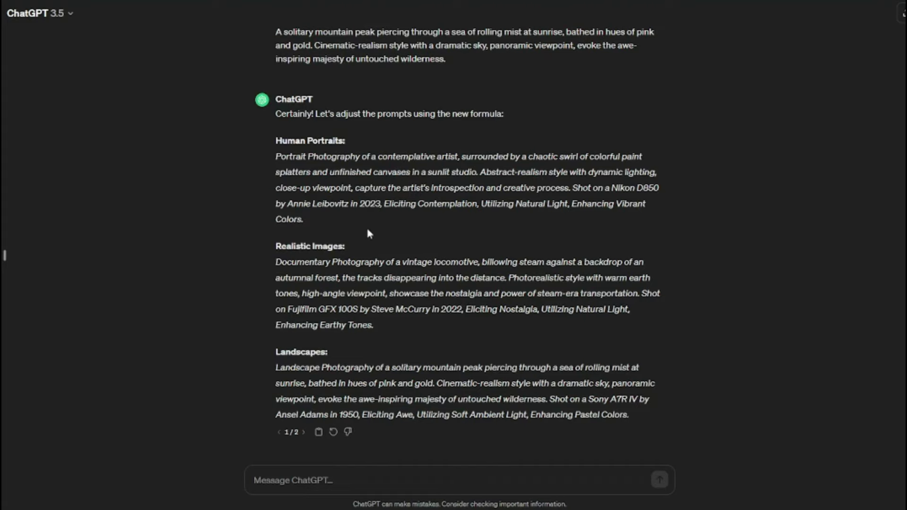
pyautogui.scroll(4, 330, 228)
pyautogui.scroll(15, 331, 231)
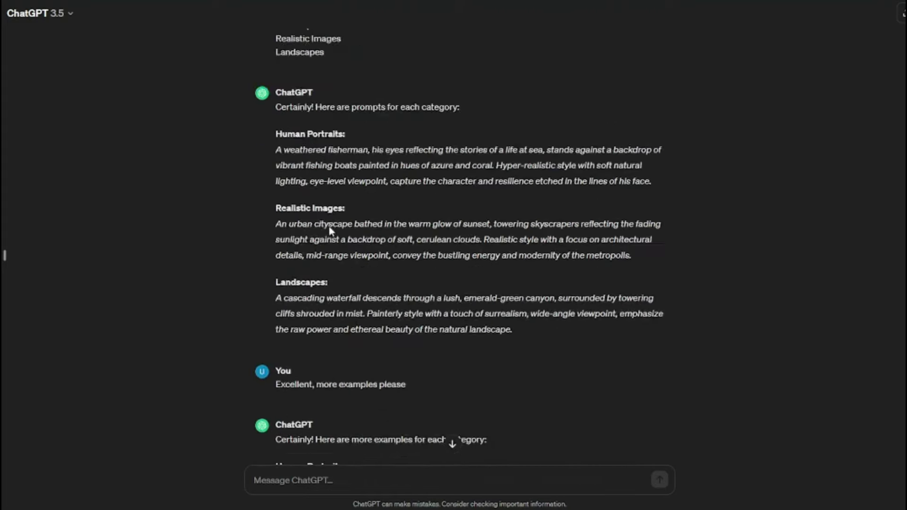
pyautogui.scroll(-15, 329, 230)
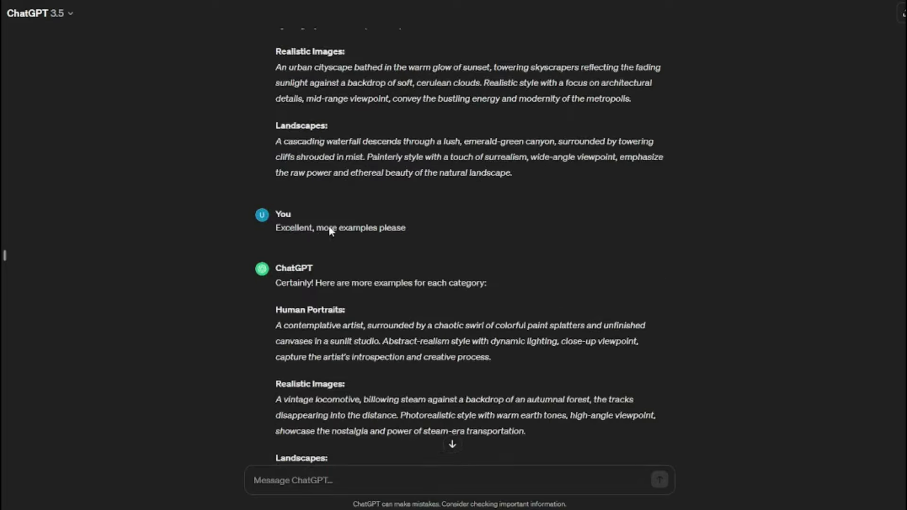
pyautogui.scroll(-6, 330, 230)
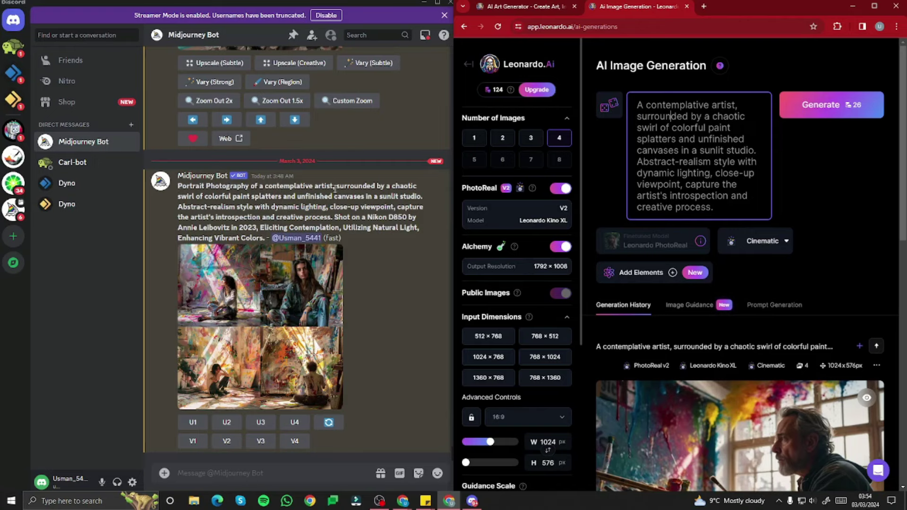
# Step: Compare the contemplative artist prompts used in Midjourney and Leonardo.Ai, and look through the Leonardo generation settings and images
pyautogui.moveTo(179, 196); pyautogui.dragTo(375, 234)
pyautogui.click(375, 235)
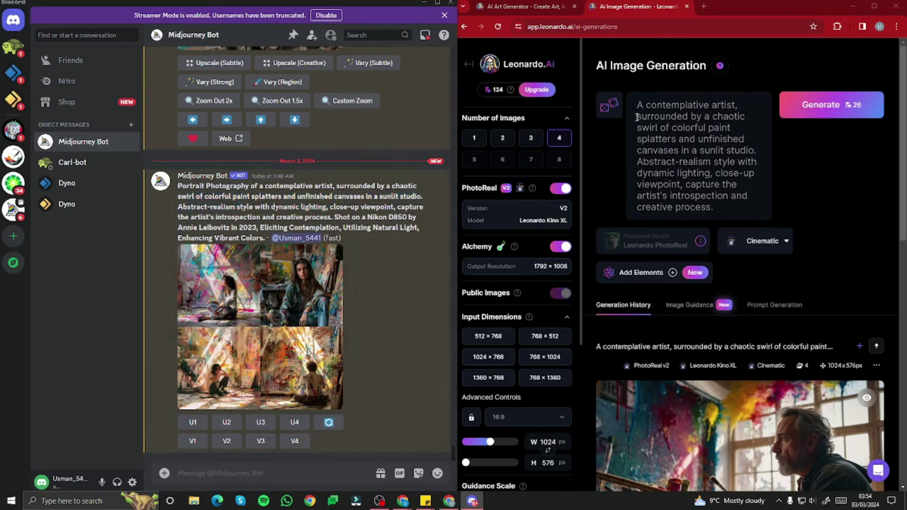
pyautogui.moveTo(639, 106); pyautogui.dragTo(717, 211)
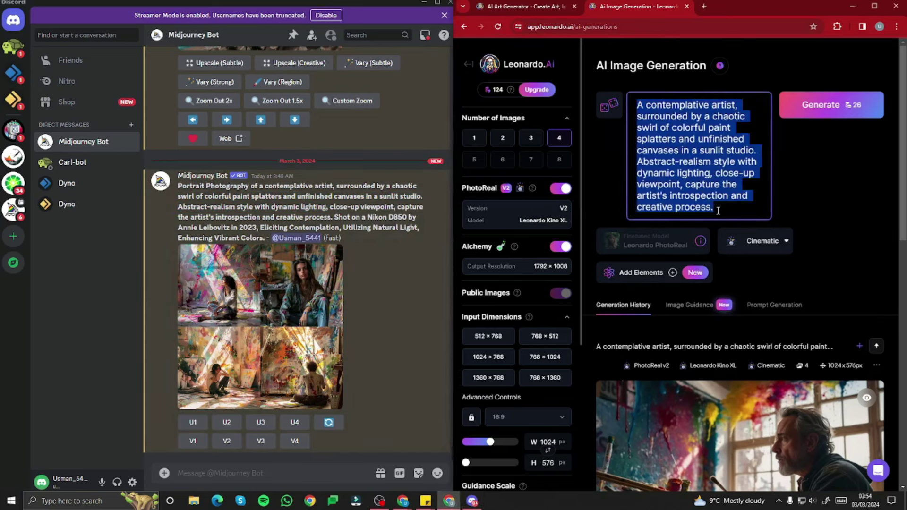
pyautogui.click(735, 201)
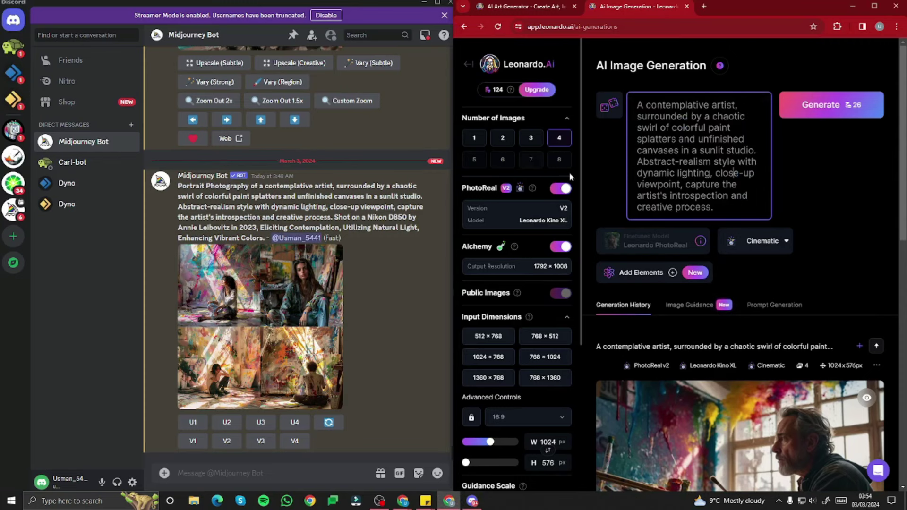
pyautogui.scroll(-3, 616, 179)
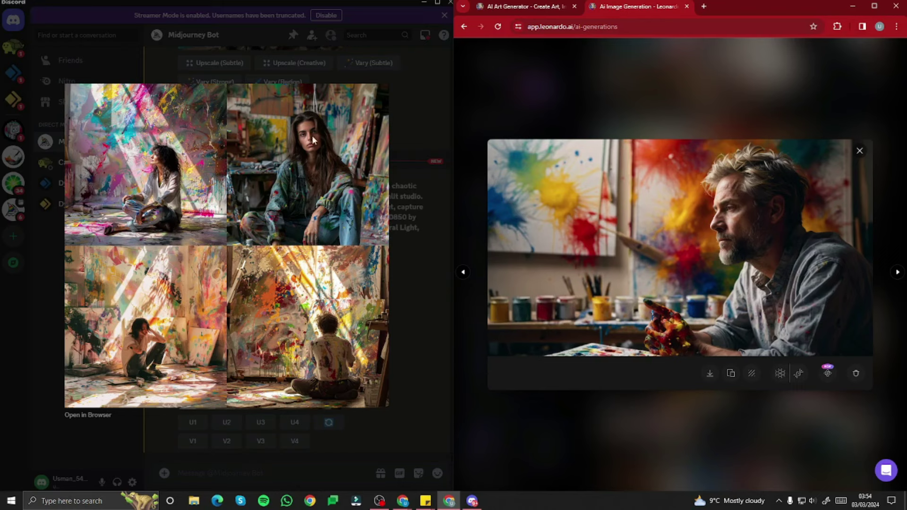
# Step: Upscale the second image of the contemplative artist grid in Midjourney and view the picture enlarged
pyautogui.click(420, 257)
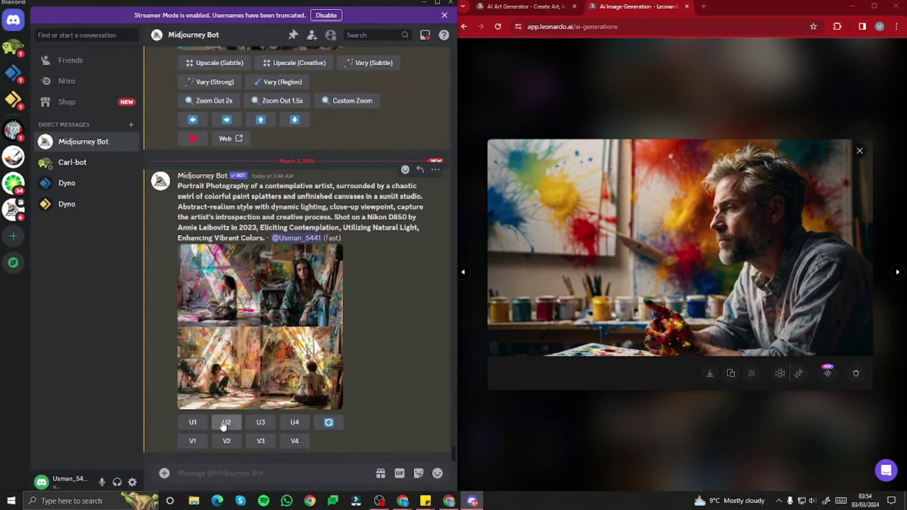
pyautogui.click(227, 421)
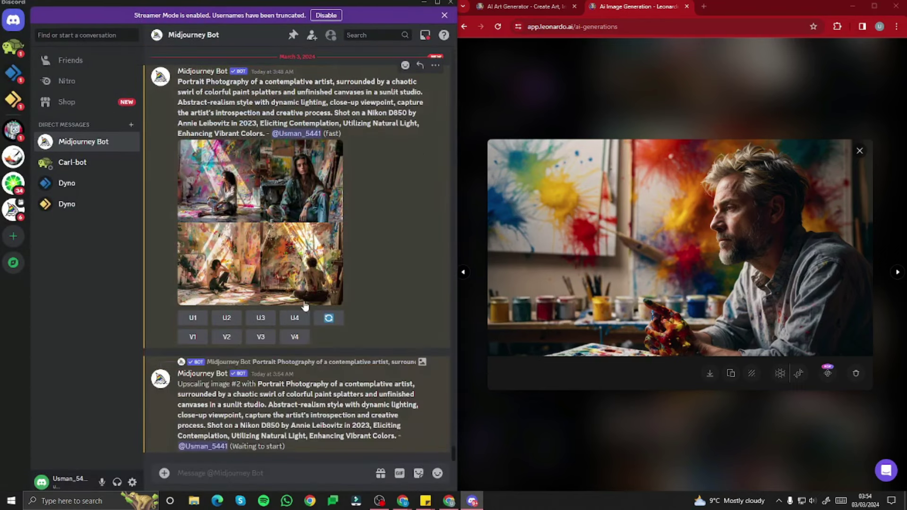
pyautogui.click(297, 277)
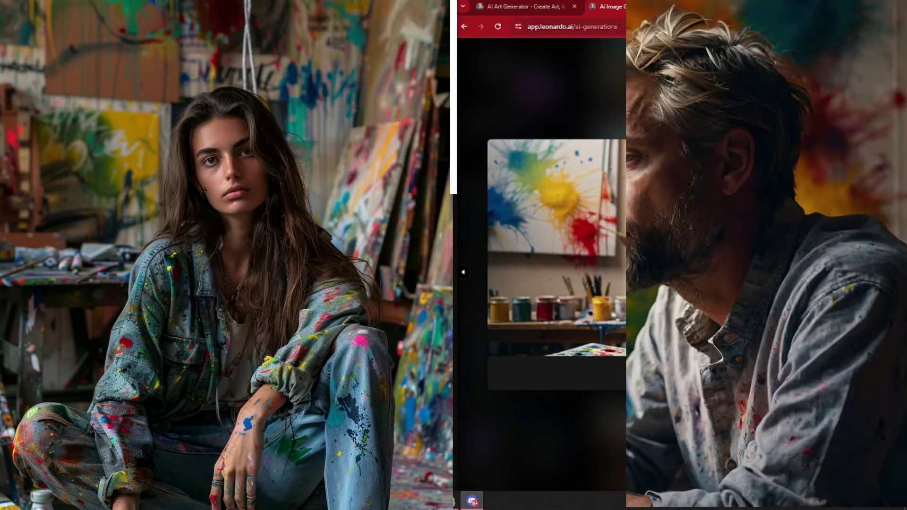
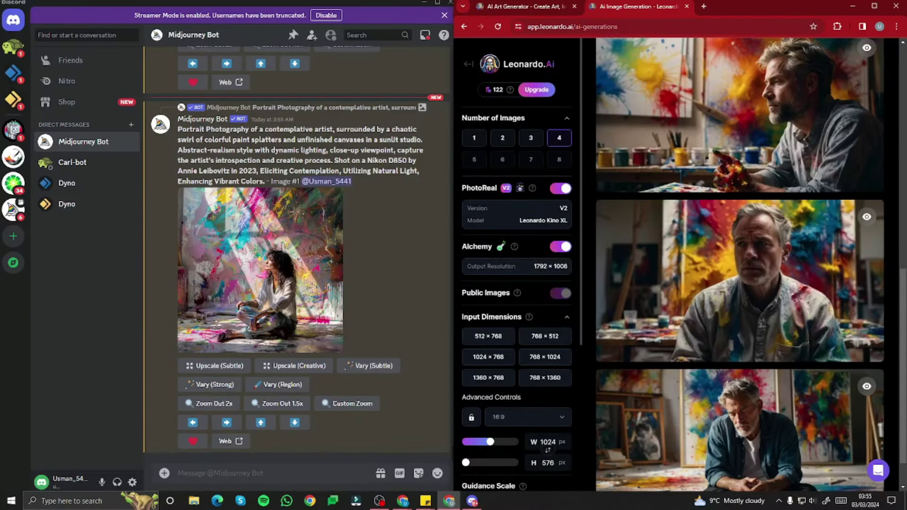
# Step: Replace the Leonardo.Ai prompt with the ChatGPT portrait prompt beginning "A weathered fisherman, his eyes reflecting the stories of a life at sea" and read it through
pyautogui.hotkey('alt', 'Tab')
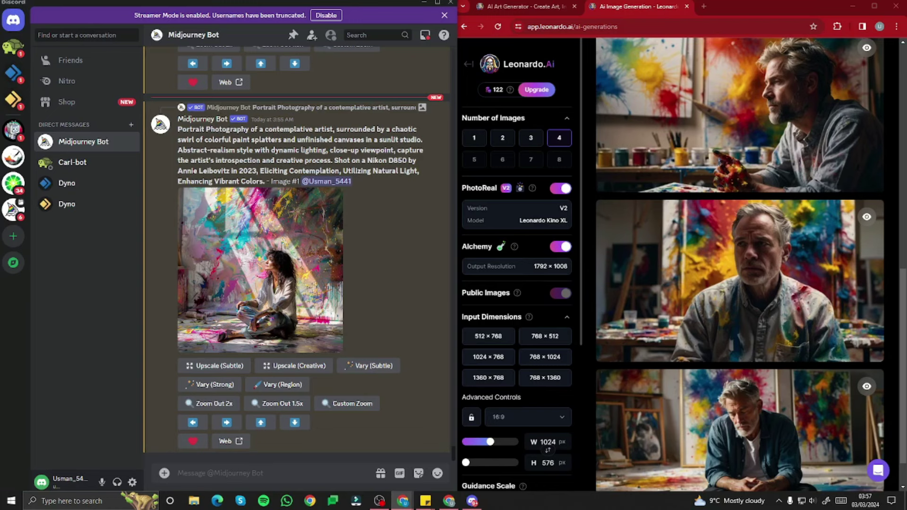
pyautogui.scroll(8, 713, 133)
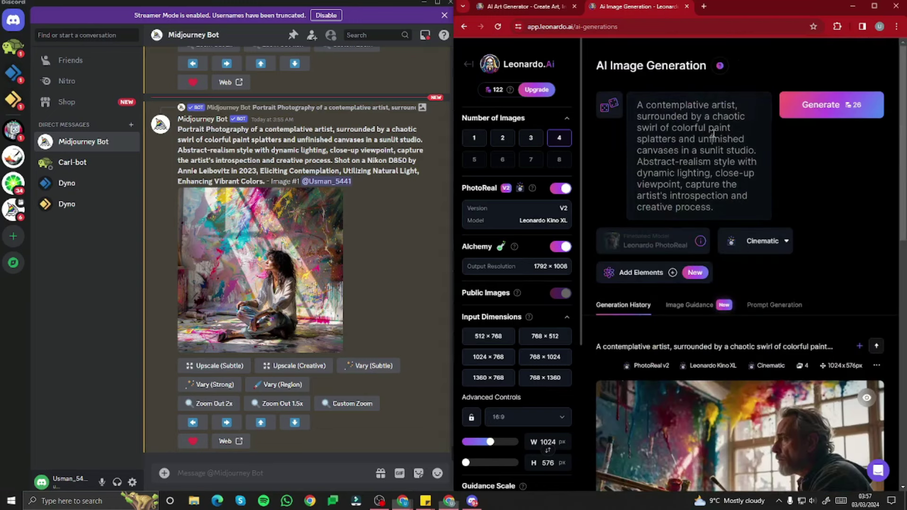
pyautogui.click(713, 133)
pyautogui.hotkey('ctrl', 'a')
pyautogui.write('A weathered fisherman, his eyes reflecting the stories of a life at sea, stands against a backdrop of vibrant fishing boats painted in hues of azure and coral. Hyper-realistic style with soft natural lighting, eye-level viewpoint, capture the character and resilience etched in the lines of his face.')
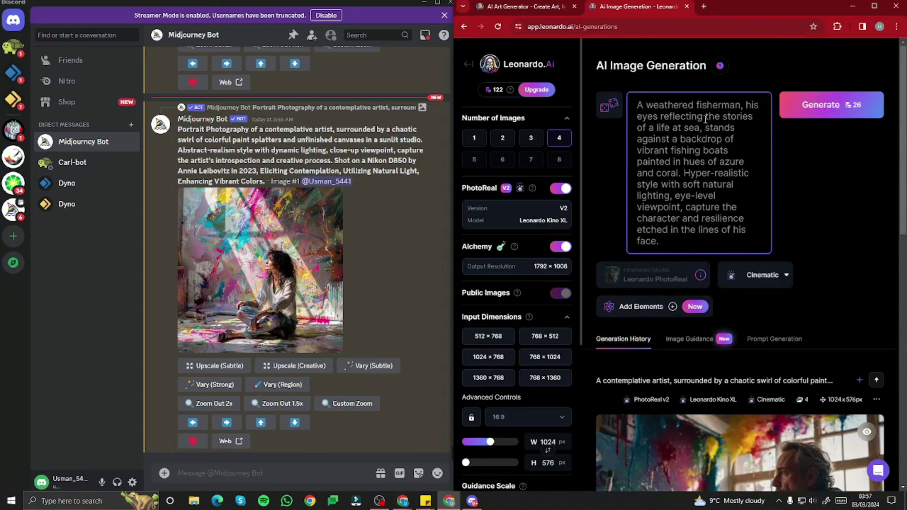
pyautogui.moveTo(685, 150); pyautogui.dragTo(723, 232)
pyautogui.click(704, 166)
pyautogui.click(711, 194)
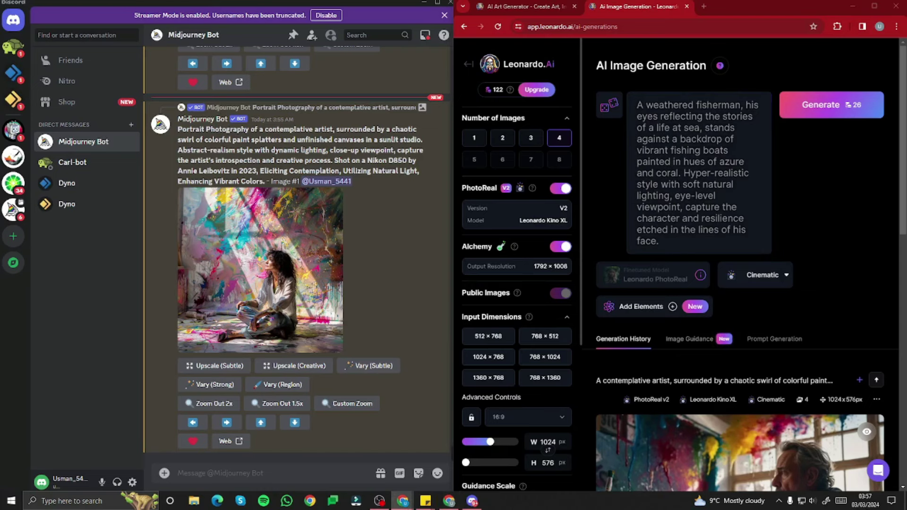
# Step: Send Midjourney an /imagine command with the "Portrait Photography of a weathered fisherman" prompt, including Canon EOS R5, Golden Hour Light and Warm Tones
pyautogui.click(314, 470)
pyautogui.write('/ima')
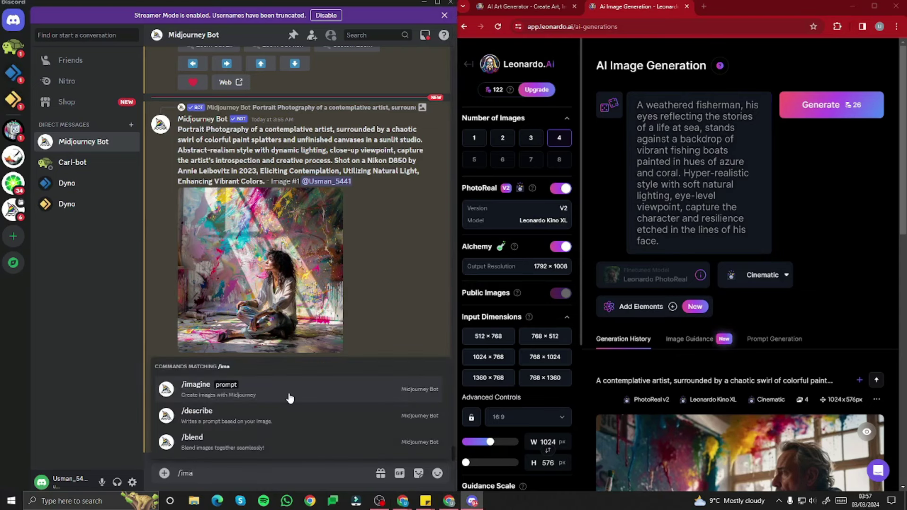
pyautogui.click(290, 397)
pyautogui.write('Portrait Photography of a weathered fisherman, his eyes reflecting the stories of a life at sea, standing against a backdrop of vibrant fishing boats painted in hues of azure and coral. Hyper-realistic style with soft natural lighting, eye-level viewpoint, capture the character and resilience etched in the lines of his face. Shot on a Canon EOS R5 by Dorothea Lange in 1945, Eliciting Reflection, Utilizing Golden Hour Light, Enhancing Warm Tones.')
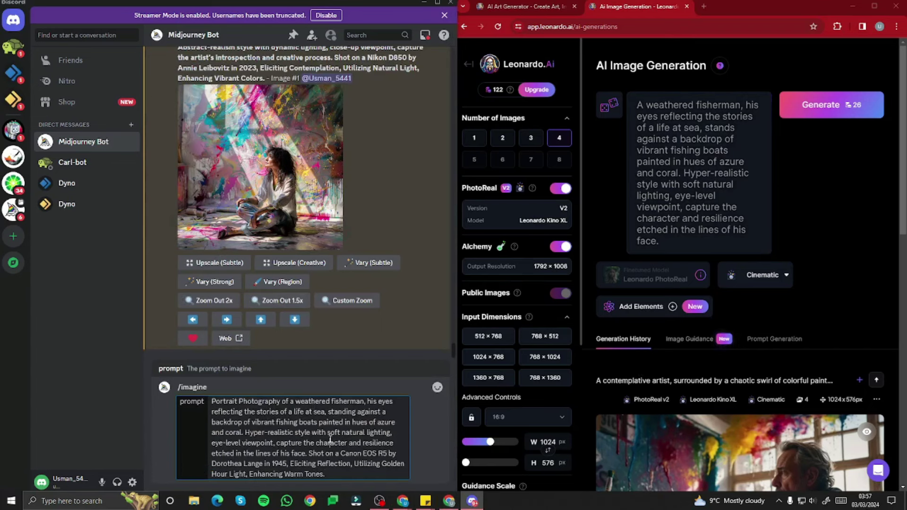
pyautogui.press('Return')
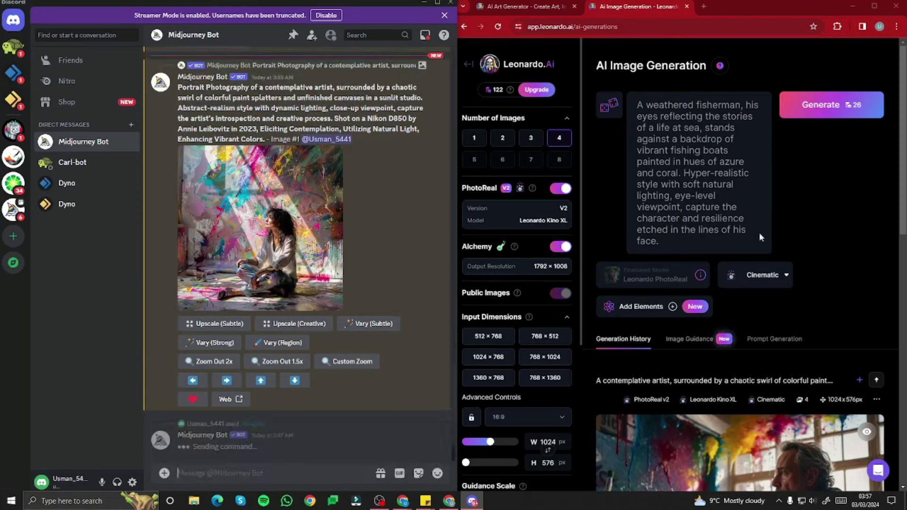
# Step: Generate the four weathered fisherman images in Leonardo.Ai and enlarge Midjourney's fisherman grid for comparison
pyautogui.click(817, 104)
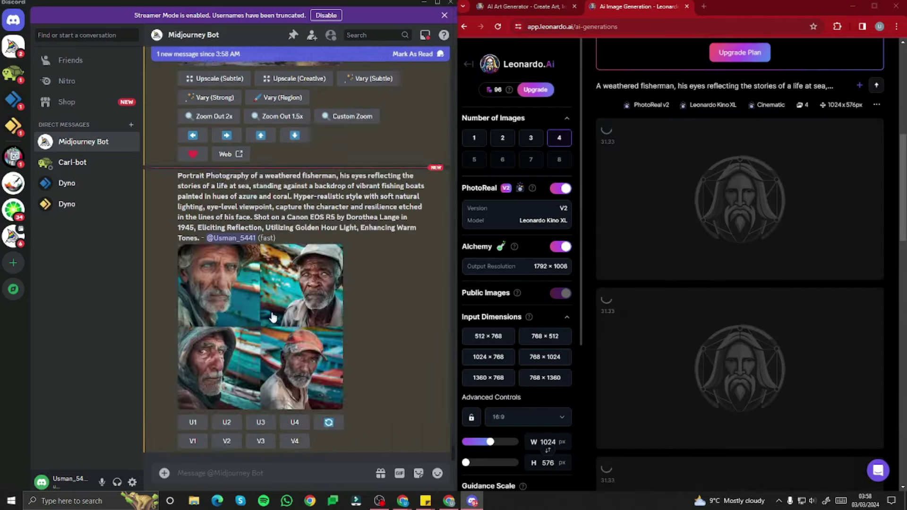
pyautogui.click(289, 283)
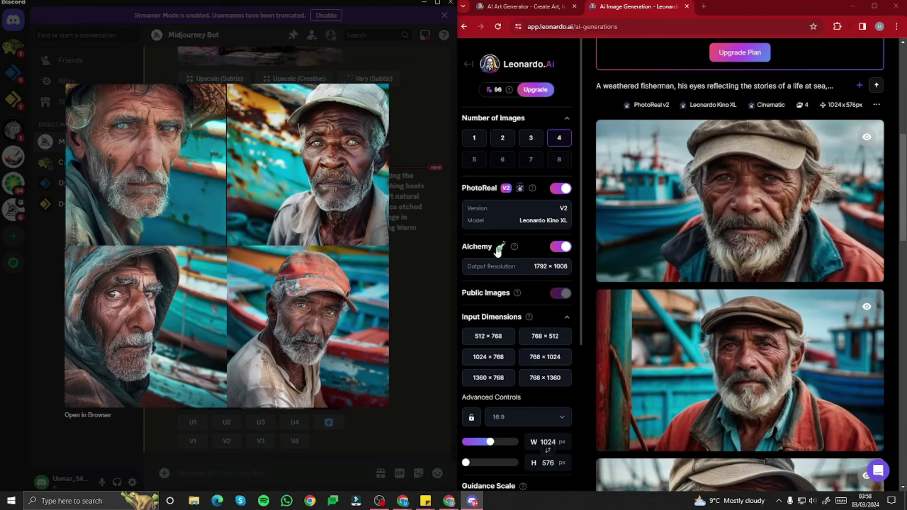
# Step: Compare Leonardo.Ai's four fisherman images with Midjourney's enlarged grid, and upscale the first image of the Midjourney grid
pyautogui.scroll(-5, 625, 313)
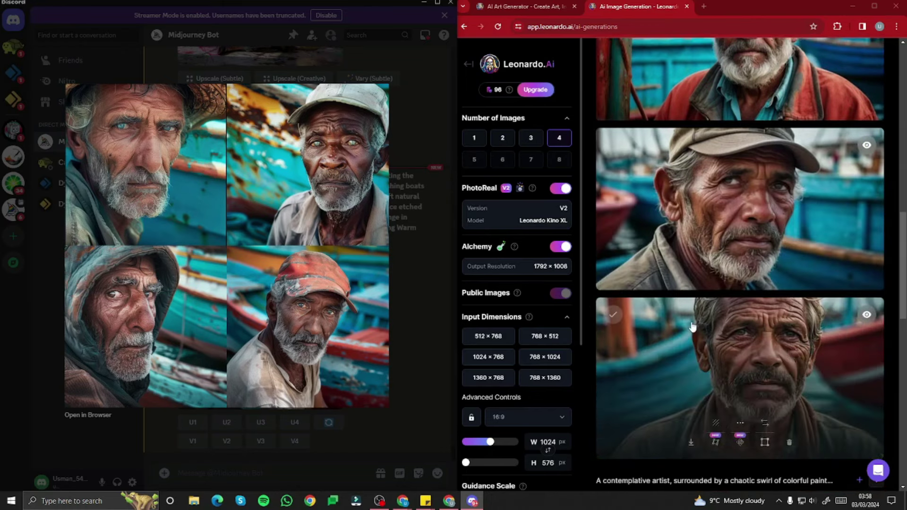
pyautogui.scroll(6, 694, 336)
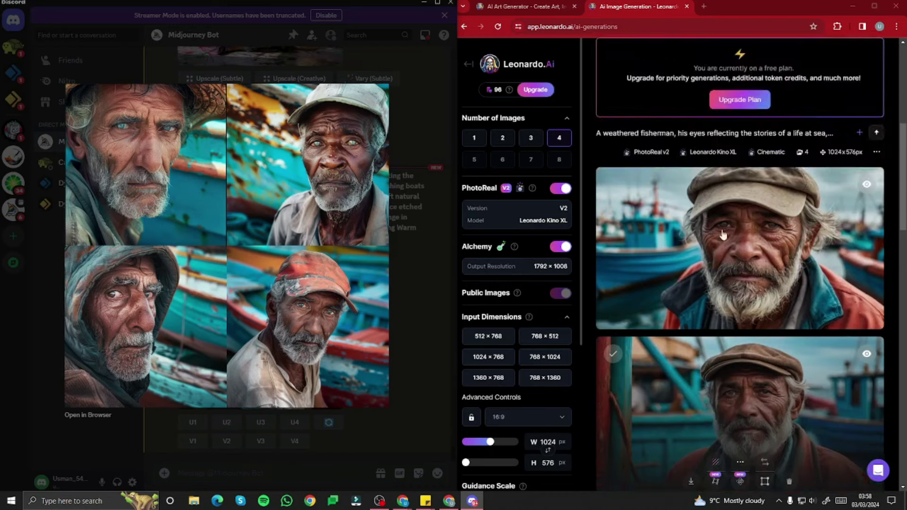
pyautogui.scroll(-6, 692, 278)
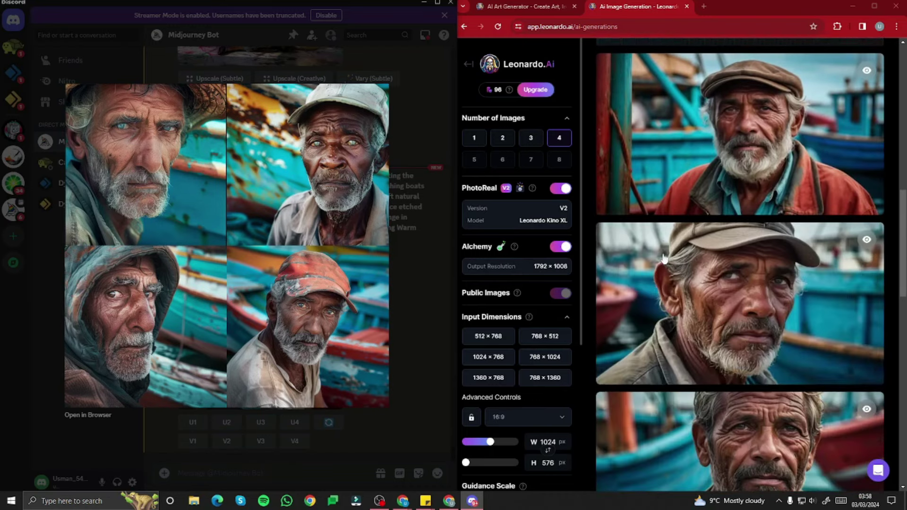
pyautogui.scroll(-5, 695, 287)
pyautogui.scroll(9, 699, 283)
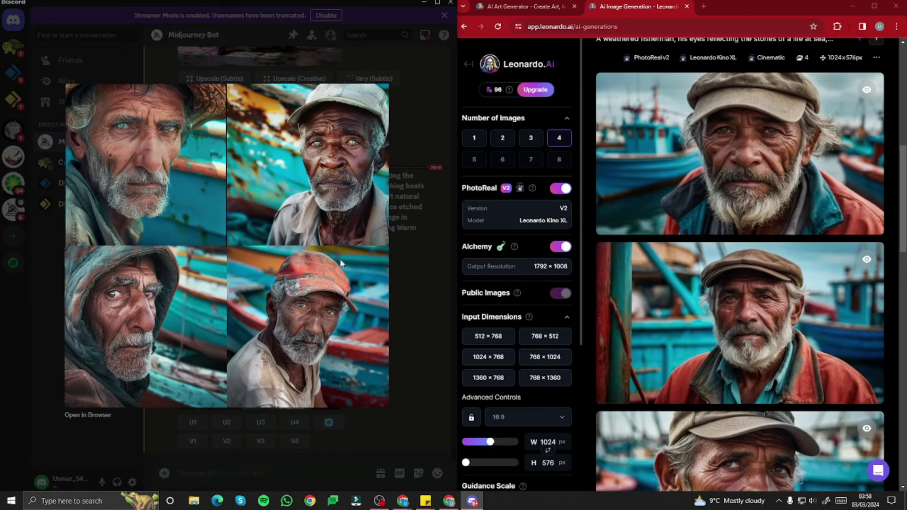
pyautogui.click(415, 293)
pyautogui.click(192, 422)
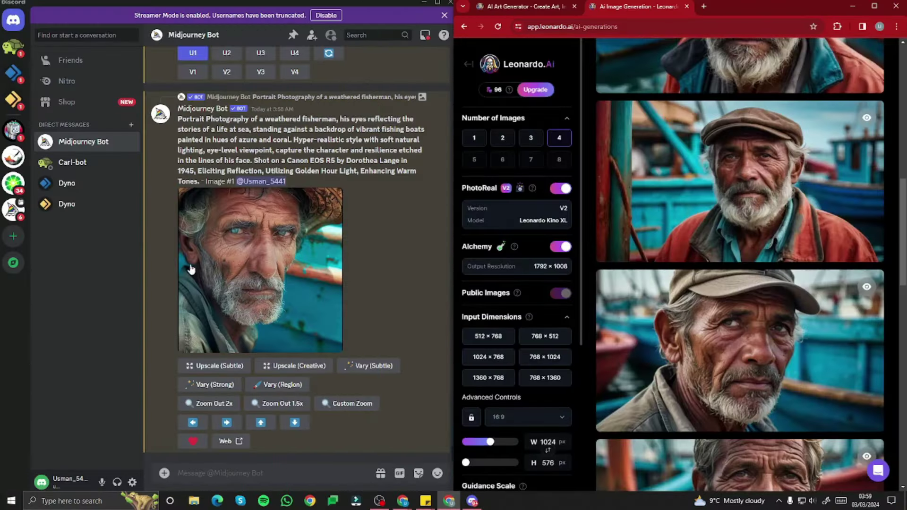
# Step: Look through the Leonardo.Ai fisherman images again and enlarge the first one beside Midjourney's upscaled portrait
pyautogui.scroll(1, 708, 362)
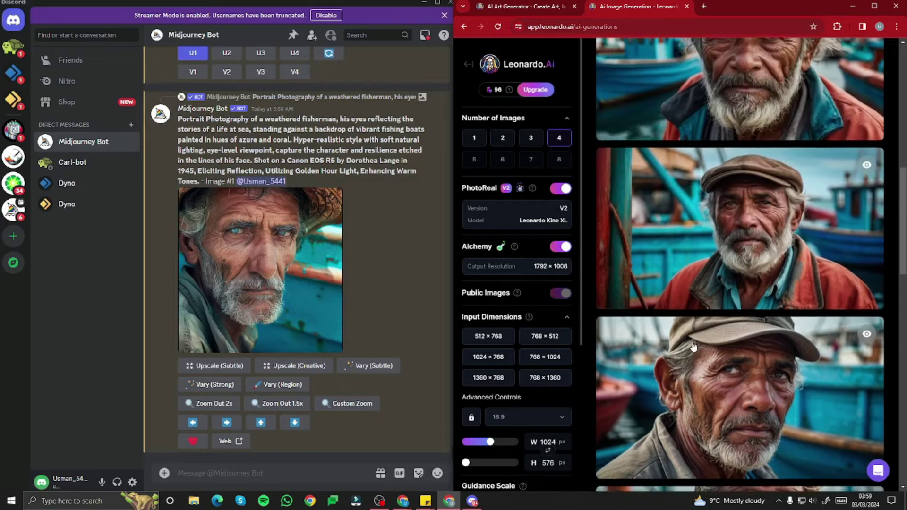
pyautogui.scroll(3, 693, 347)
pyautogui.scroll(-5, 694, 338)
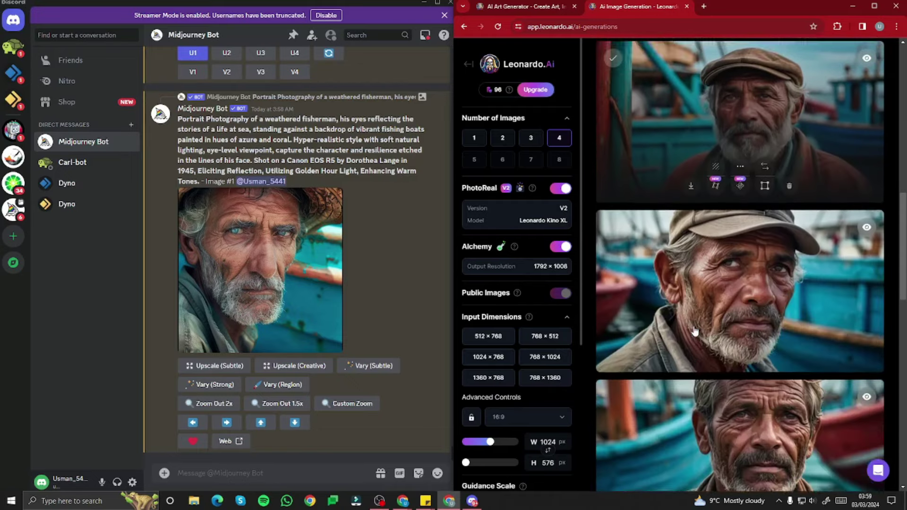
pyautogui.scroll(2, 694, 330)
pyautogui.click(665, 164)
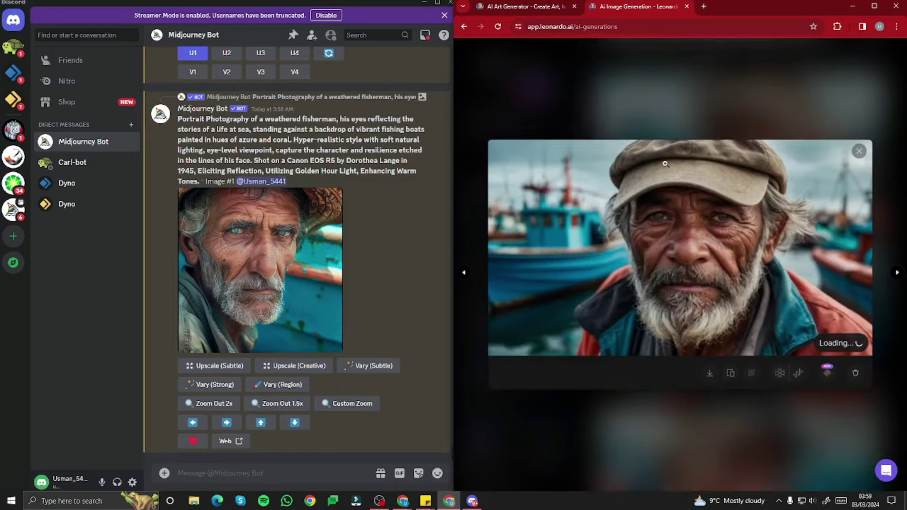
# Step: Return to Midjourney's weathered fisherman grid and upscale its fourth image, the man in the red cap
pyautogui.click(354, 286)
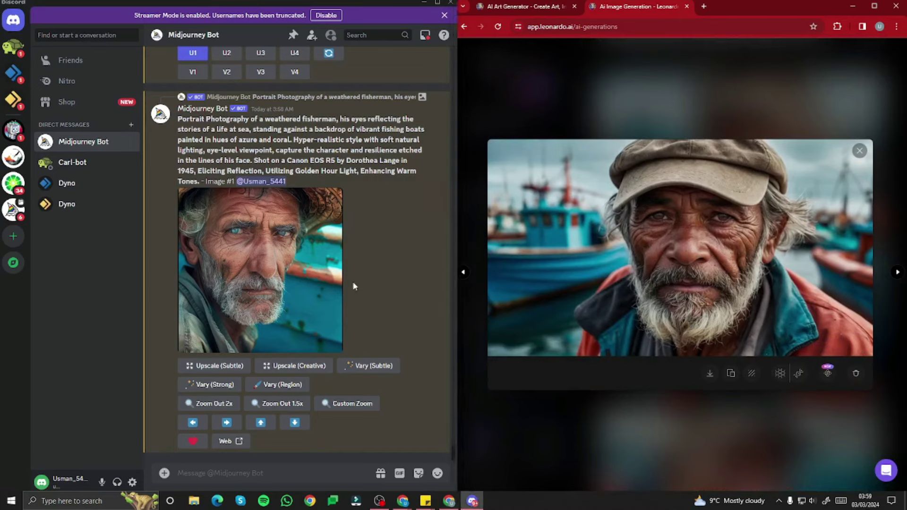
pyautogui.scroll(6, 311, 273)
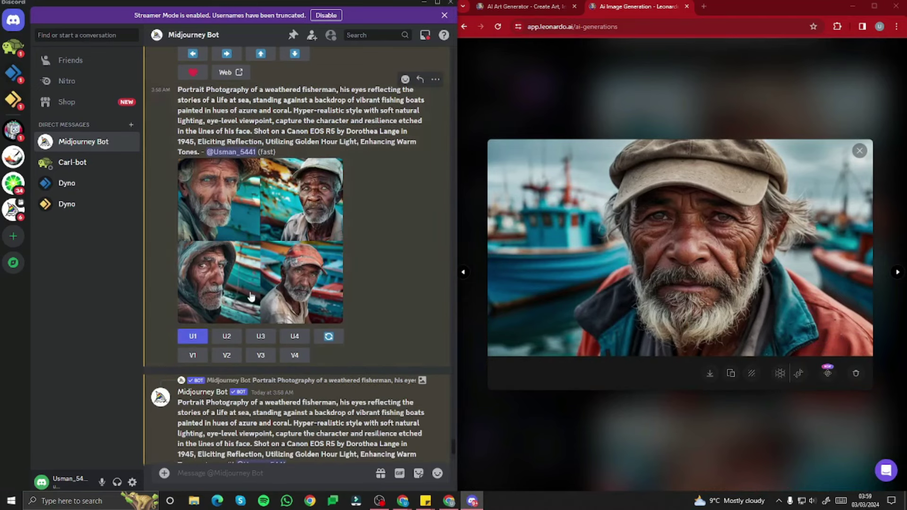
pyautogui.click(295, 336)
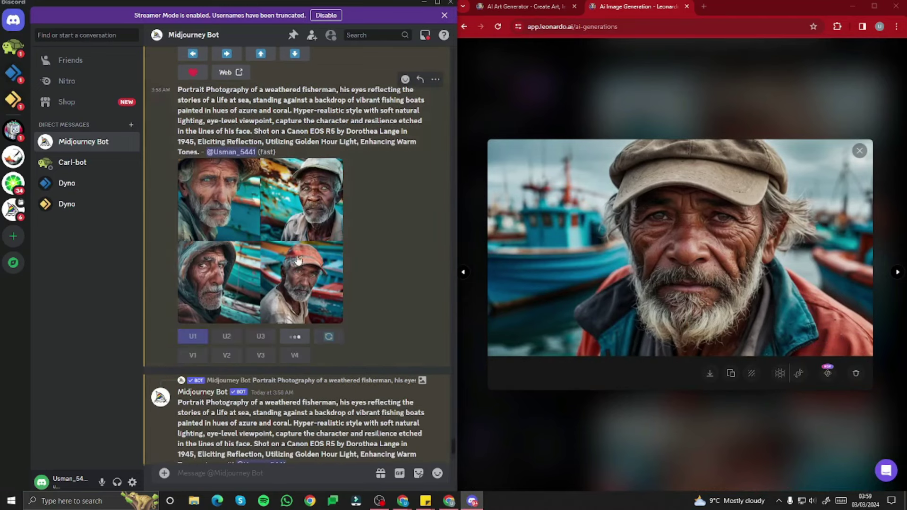